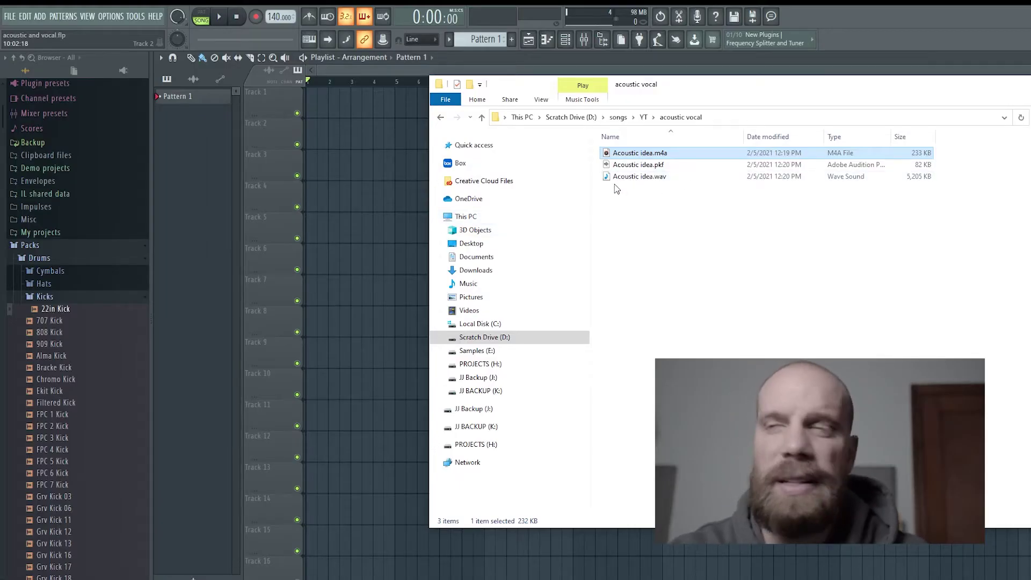
Drag Acoustic idea.wav from File Explorer onto Track 1 of the playlist.
drag(622, 177, 311, 101)
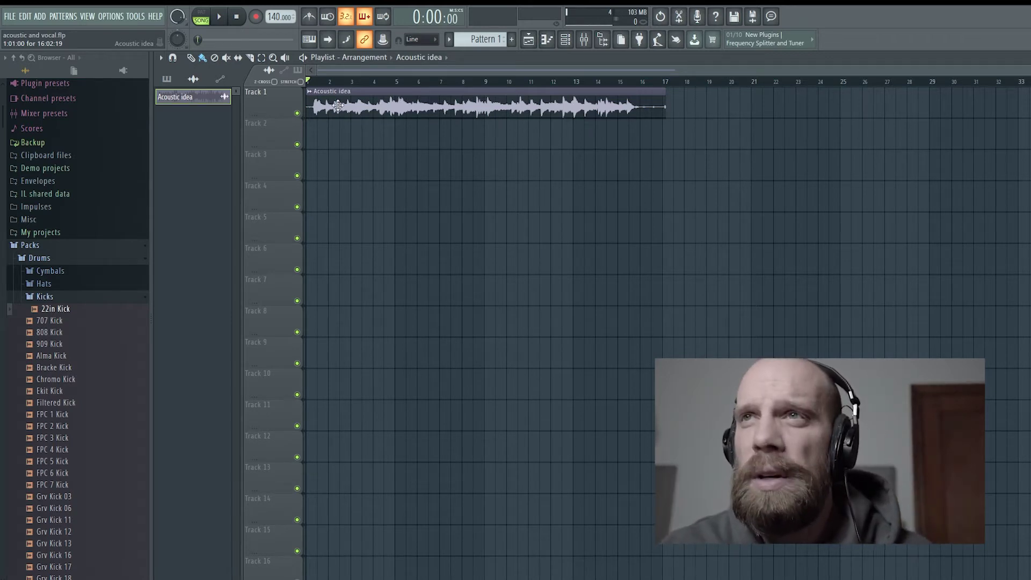
Play back the Acoustic idea recording to hear its feel, then bring up the tempo tapper.
key(space)
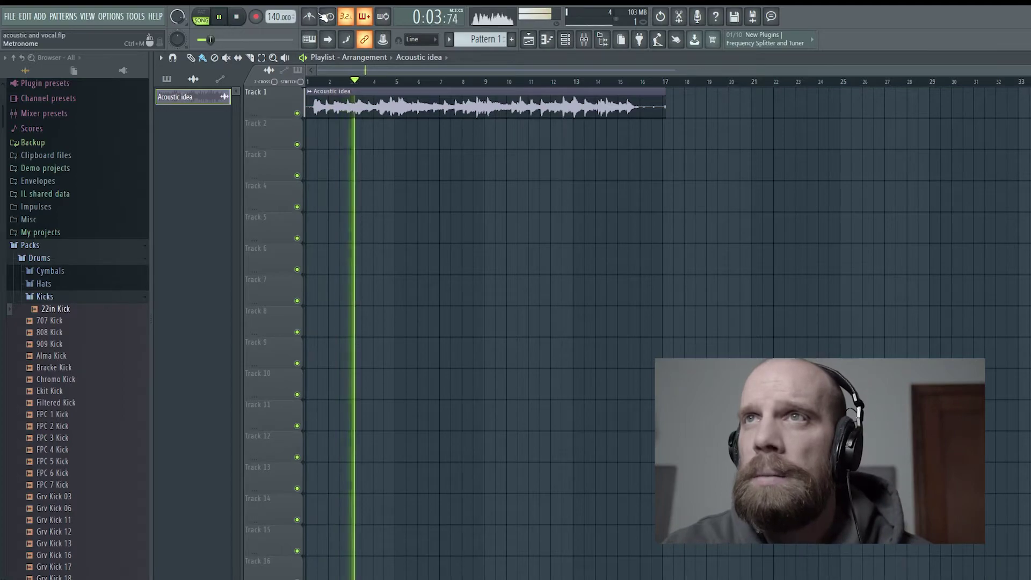
key(space)
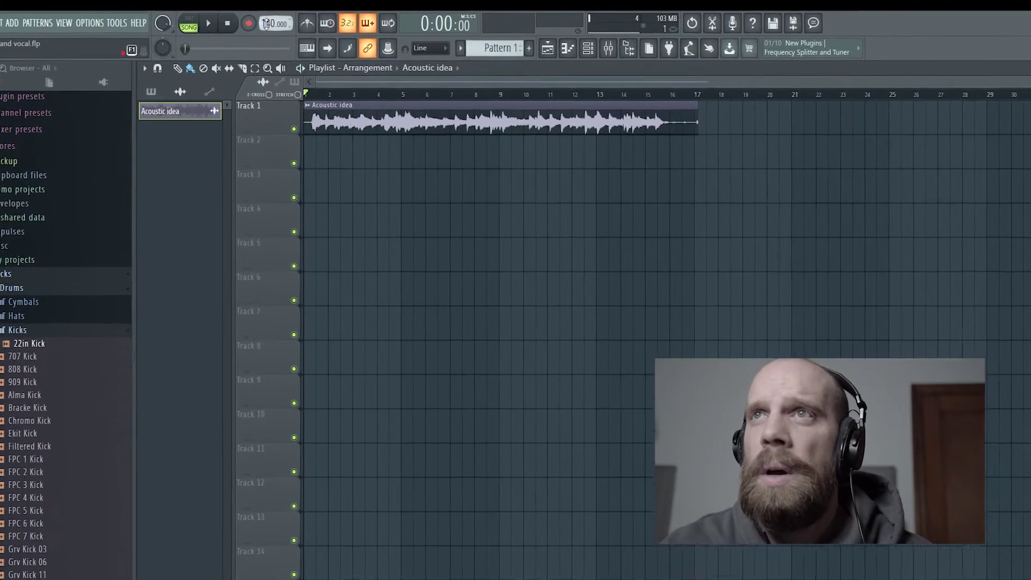
right_click(266, 23)
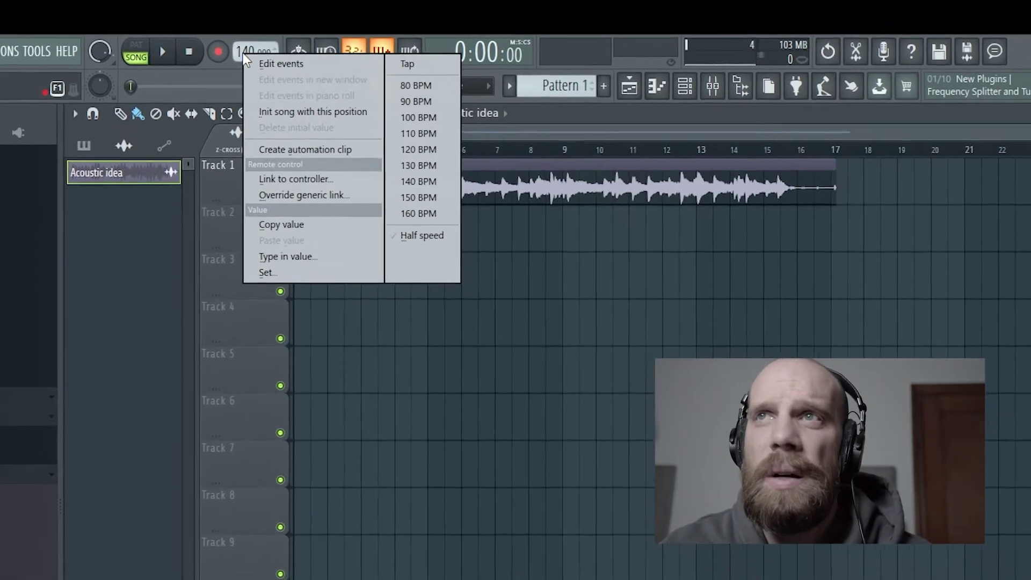
click(230, 68)
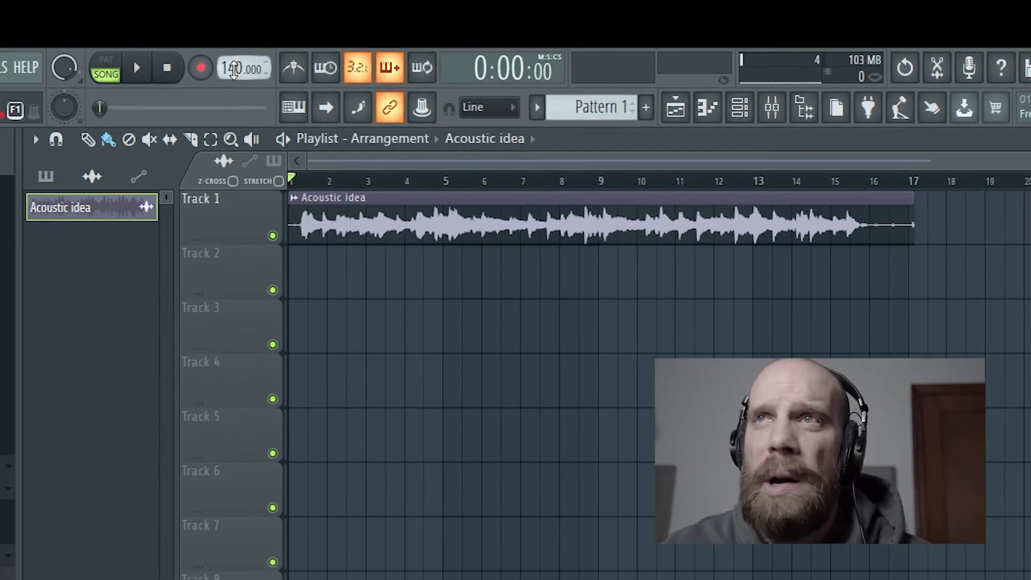
right_click(234, 68)
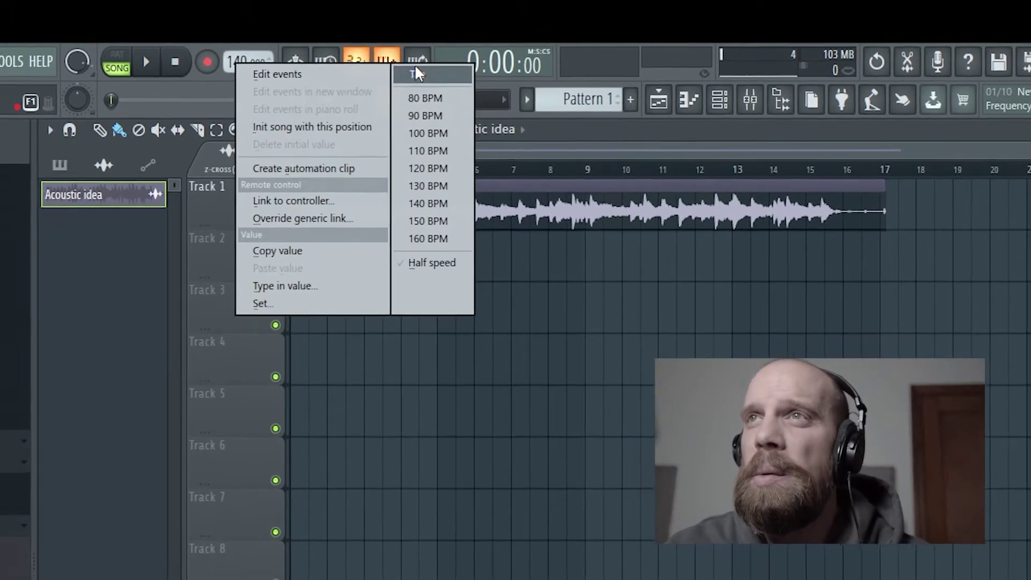
click(418, 74)
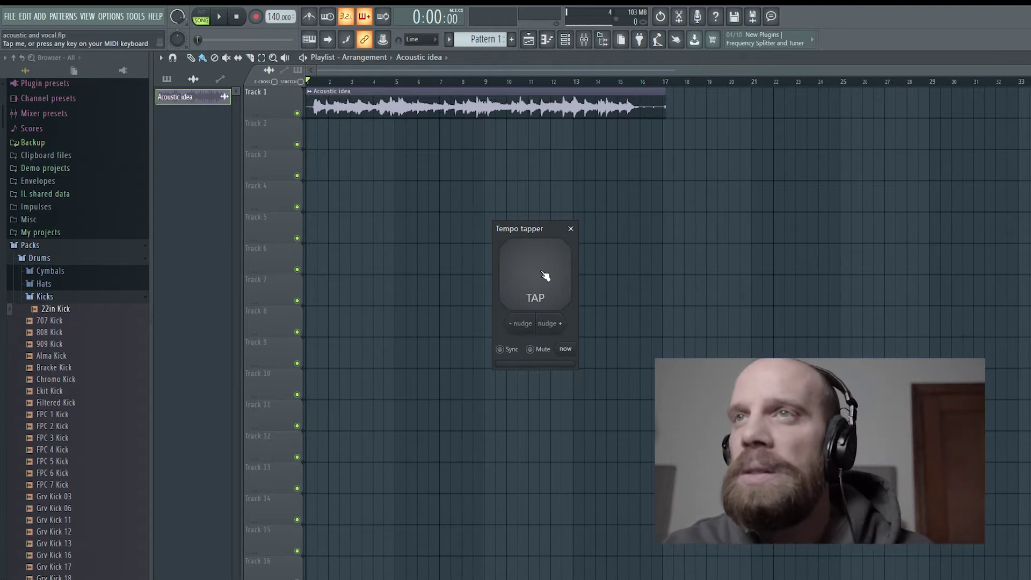
Tap along with playback until the tempo settles at 72 BPM, then close the tapper and stop.
key(space)
click(543, 276)
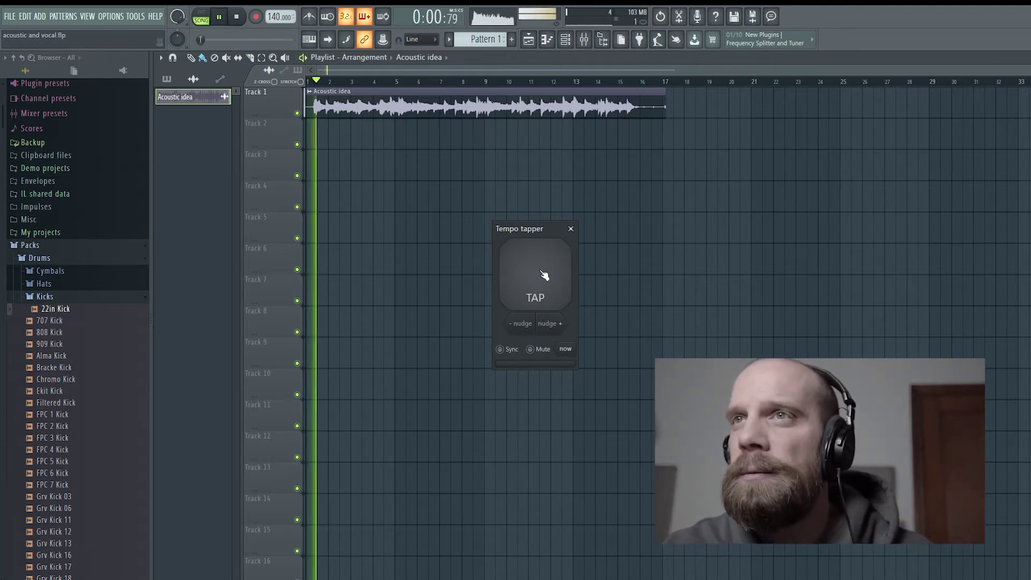
click(540, 277)
click(540, 276)
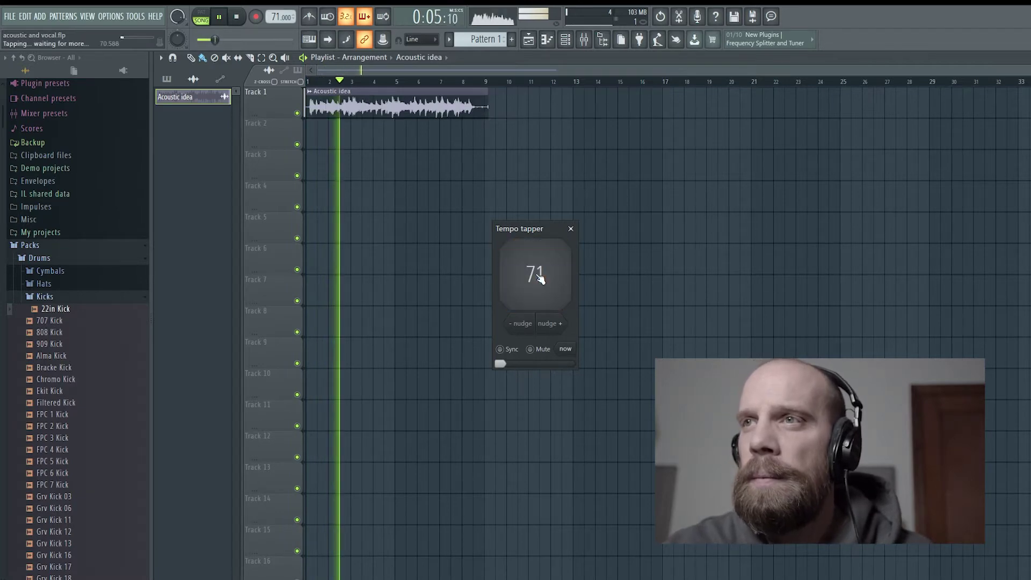
click(540, 277)
click(540, 278)
click(541, 278)
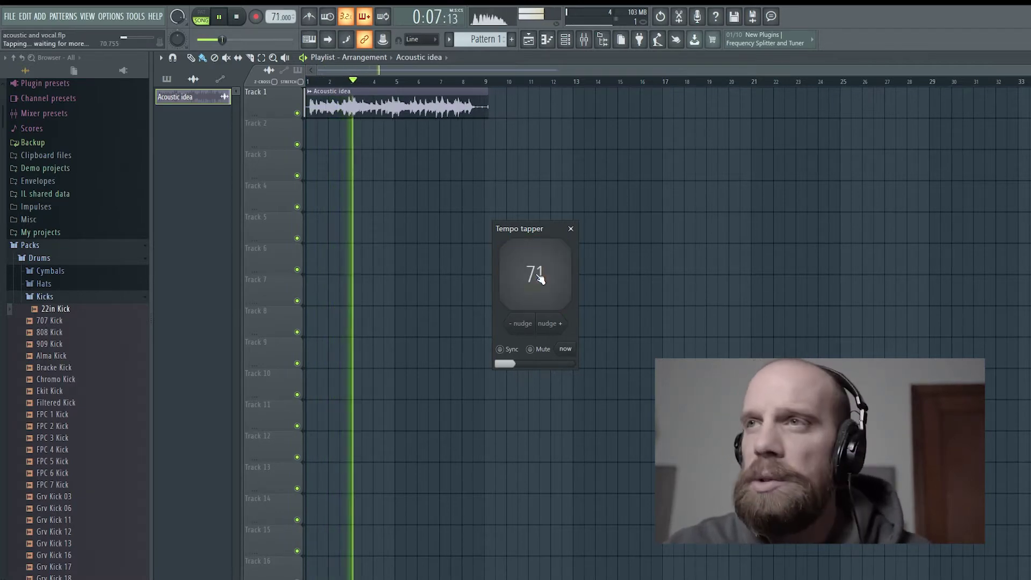
click(541, 277)
click(540, 278)
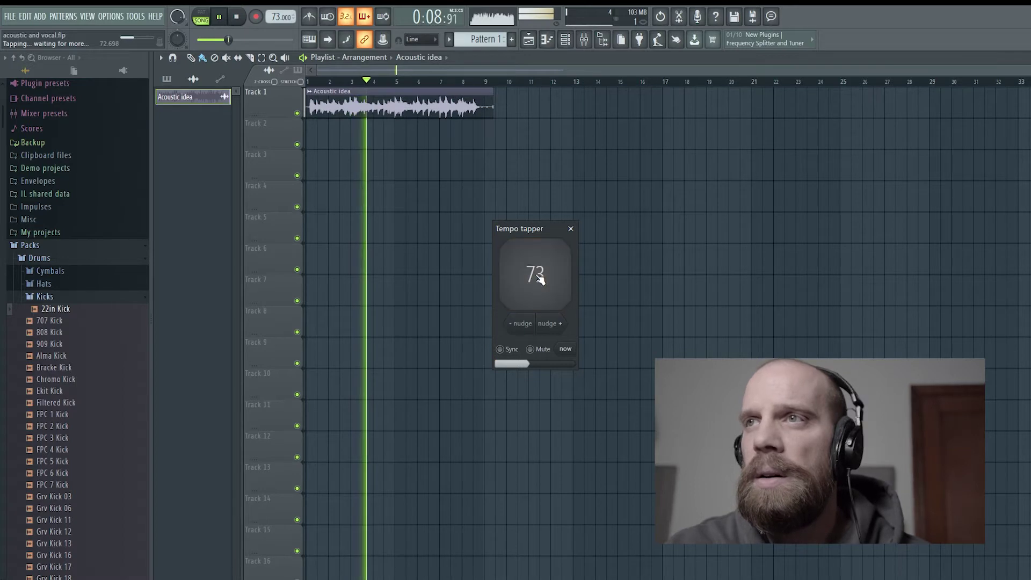
click(540, 277)
click(540, 278)
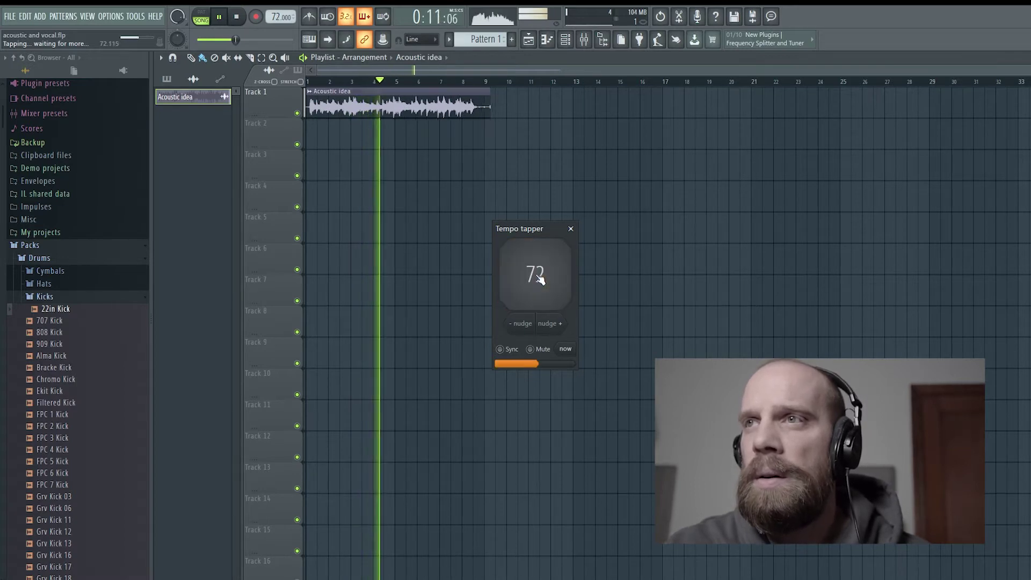
click(540, 277)
click(540, 278)
click(540, 278)
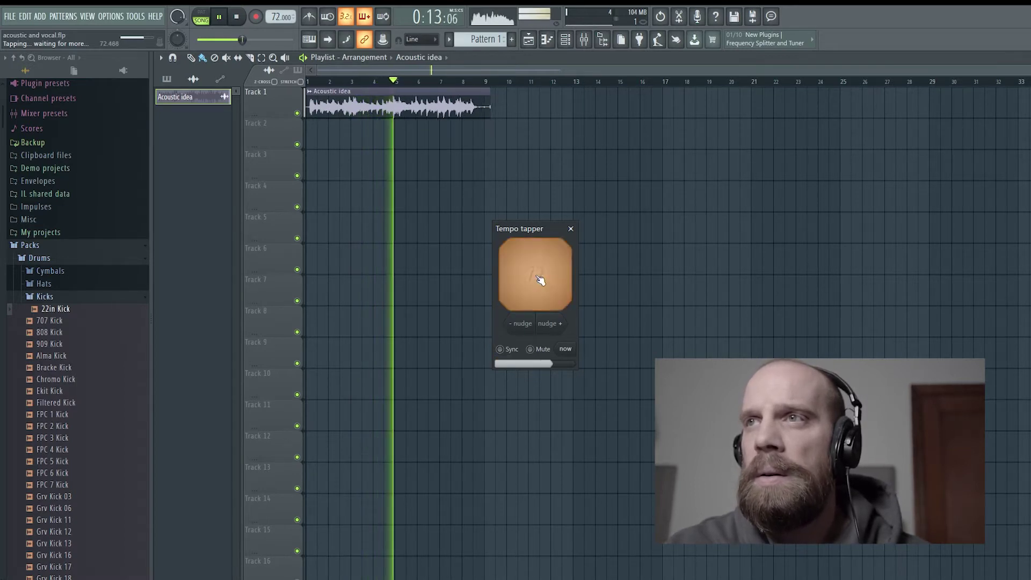
click(540, 278)
click(548, 277)
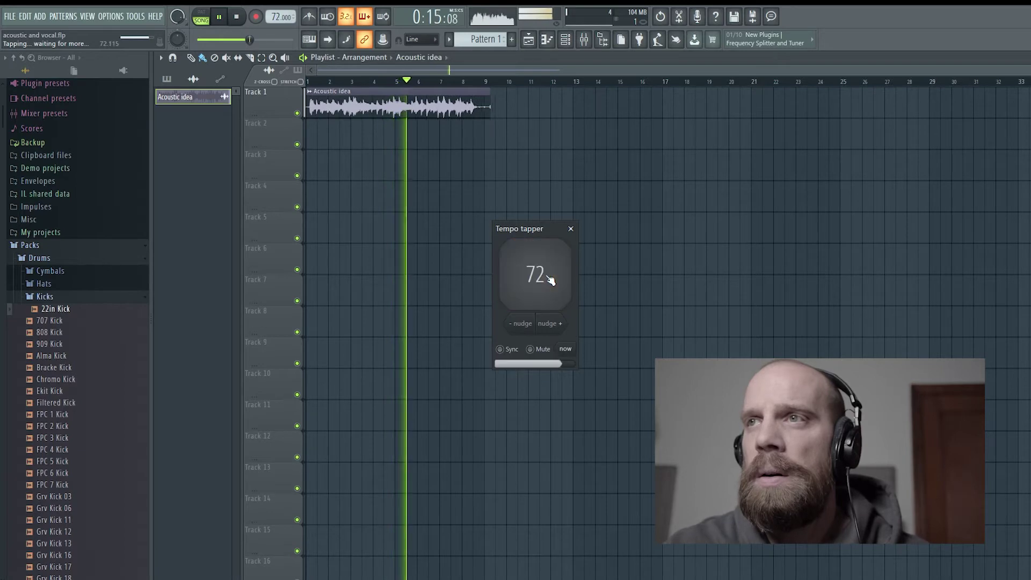
click(549, 278)
click(550, 279)
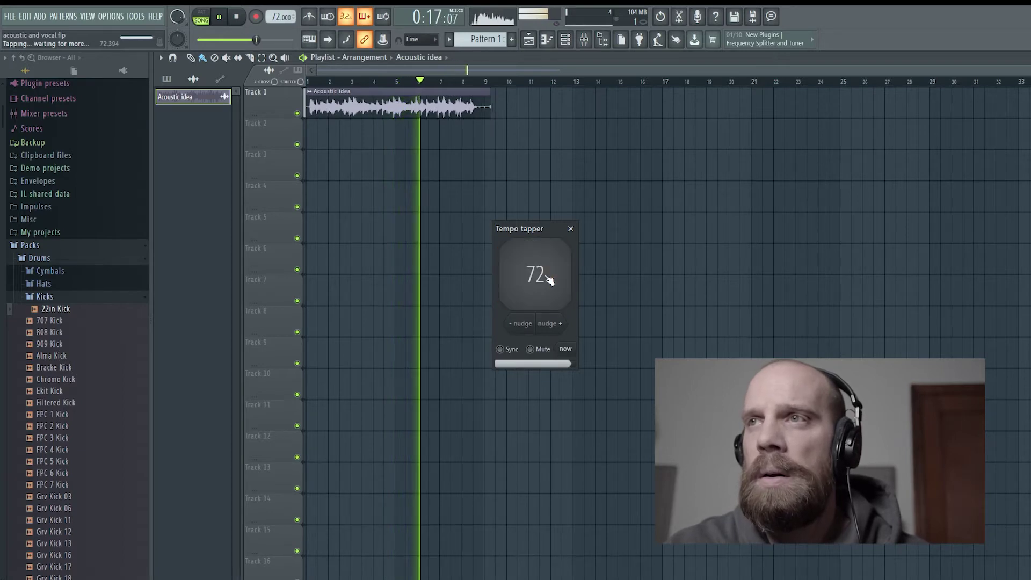
click(549, 279)
click(549, 280)
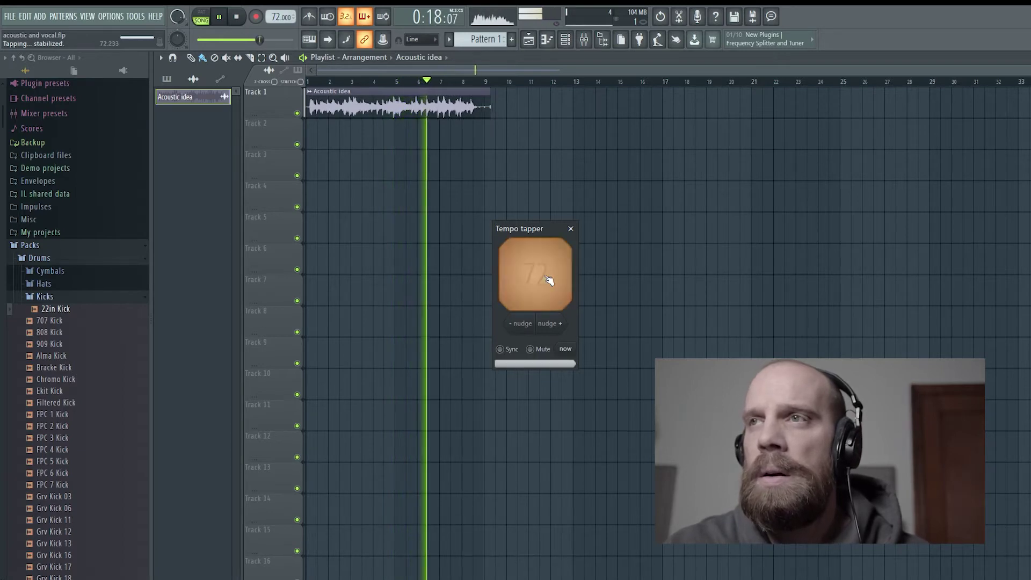
click(570, 229)
key(space)
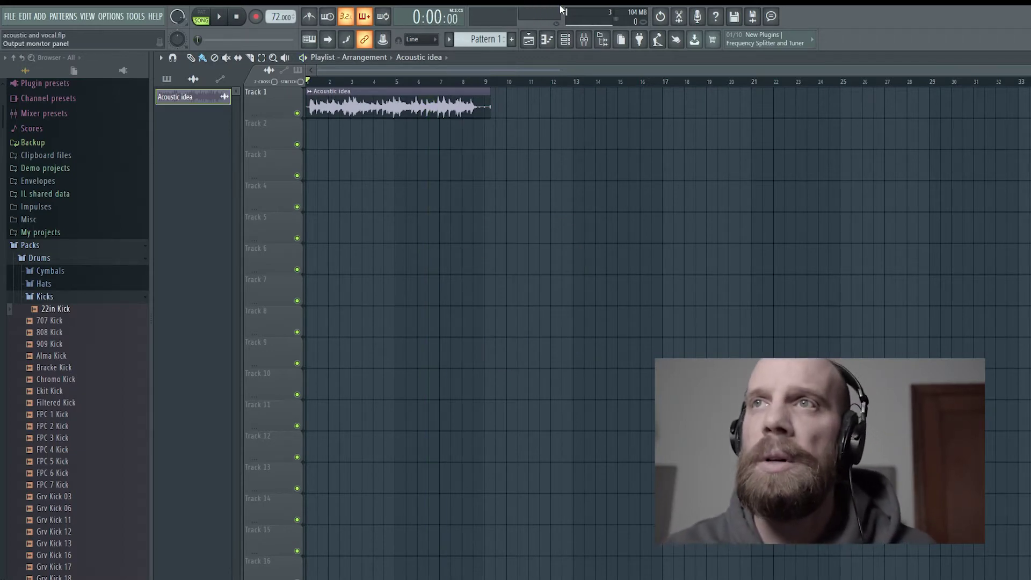
Mute Track 1 (Acoustic idea), enable the metronome, and play briefly to hear the click.
click(297, 113)
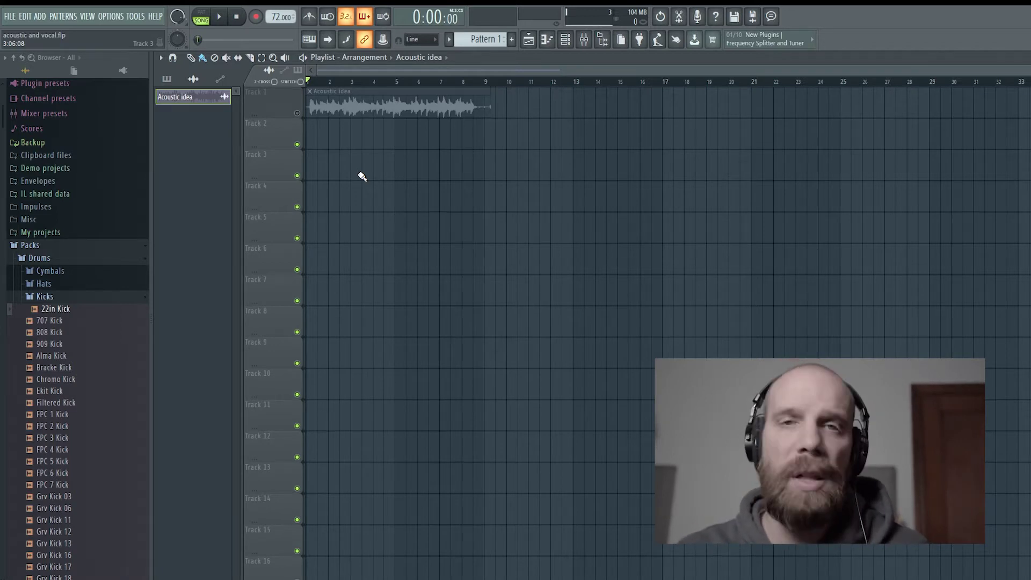
click(316, 18)
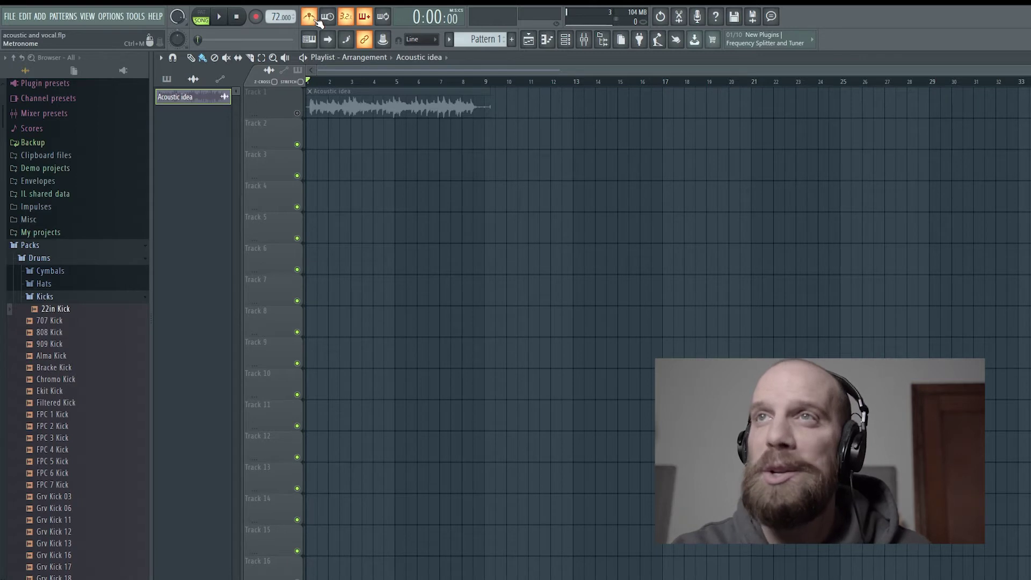
click(220, 16)
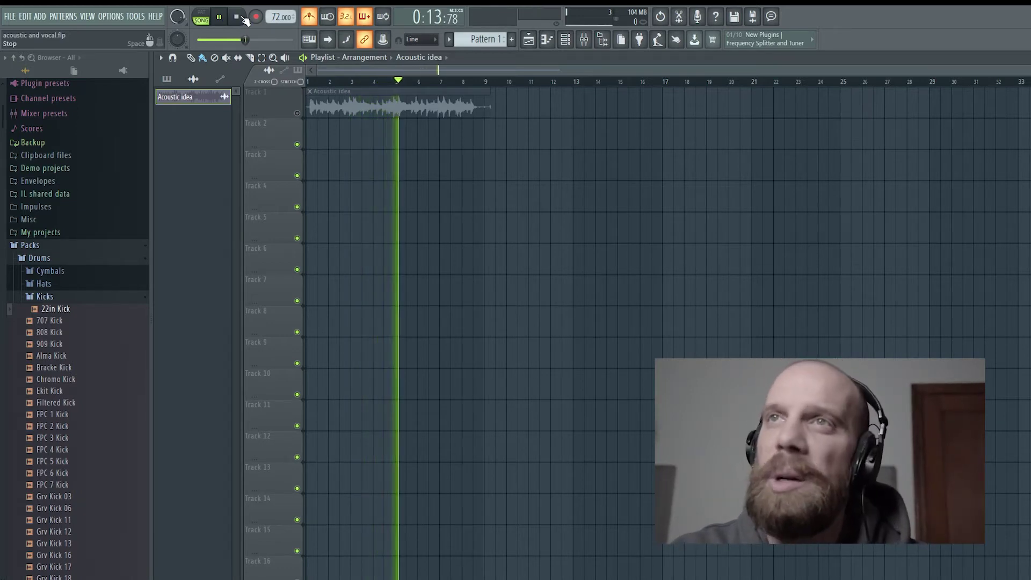
click(238, 17)
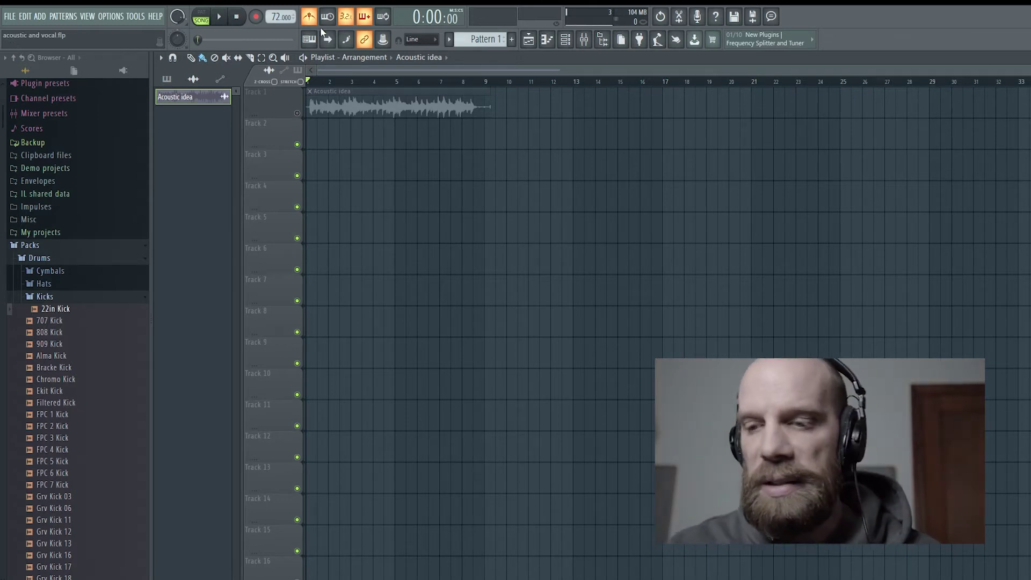
Open the Mixer with F9 and select Insert 7.
key(F9)
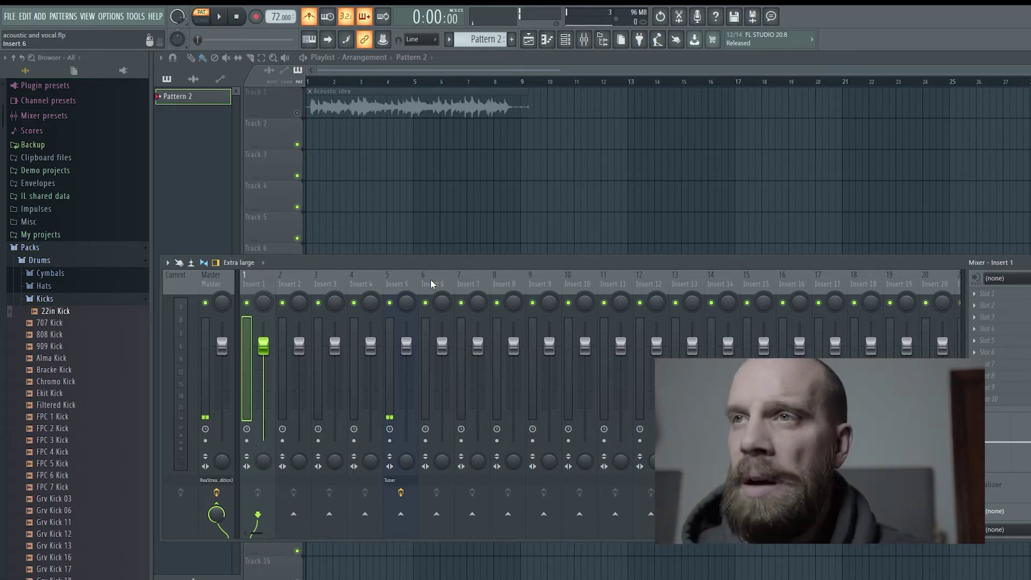
click(486, 285)
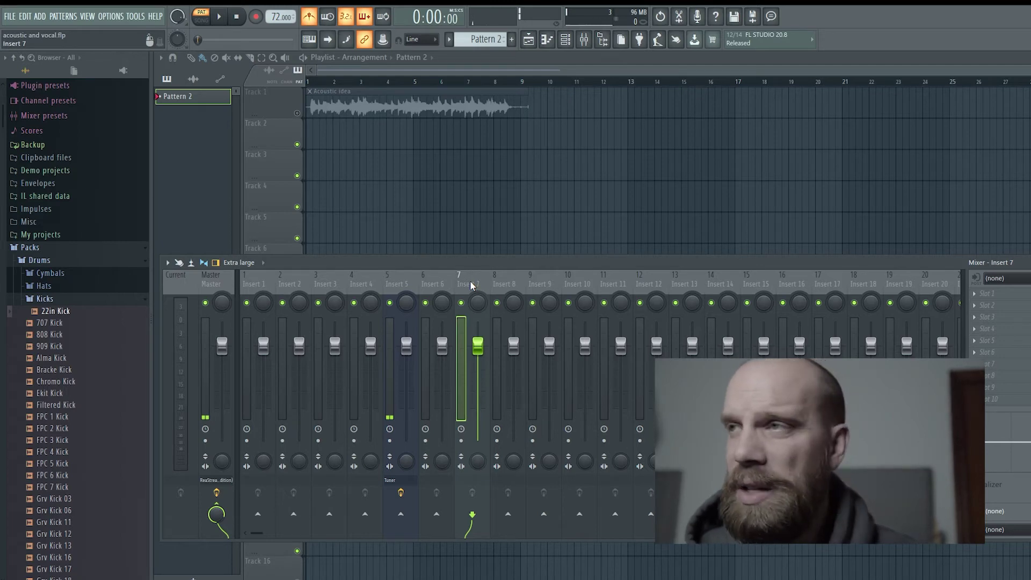
Set Insert 7's audio input to PreSonus AudioBox iTwo 1.
drag(872, 263, 838, 240)
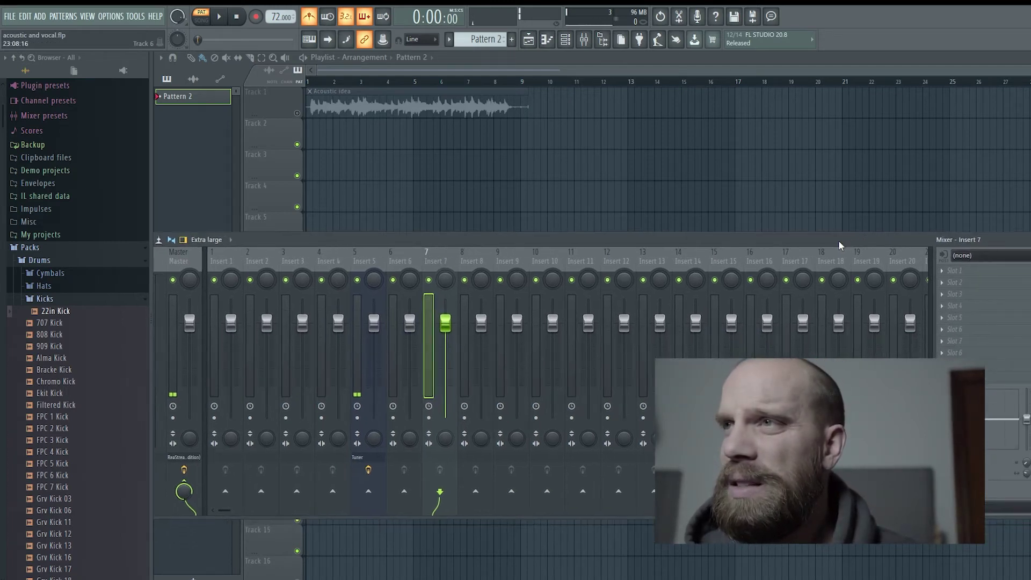
click(966, 255)
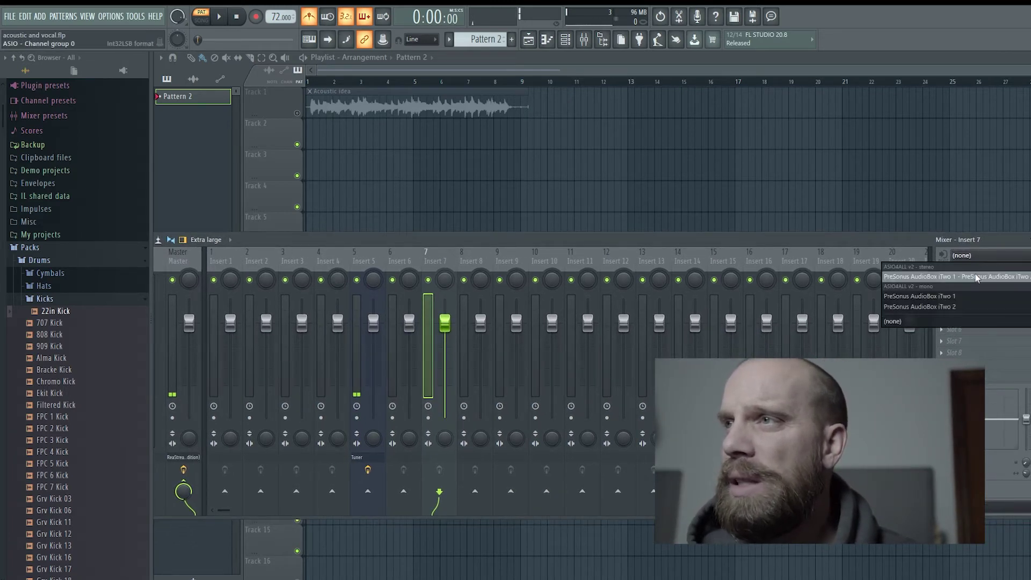
click(951, 297)
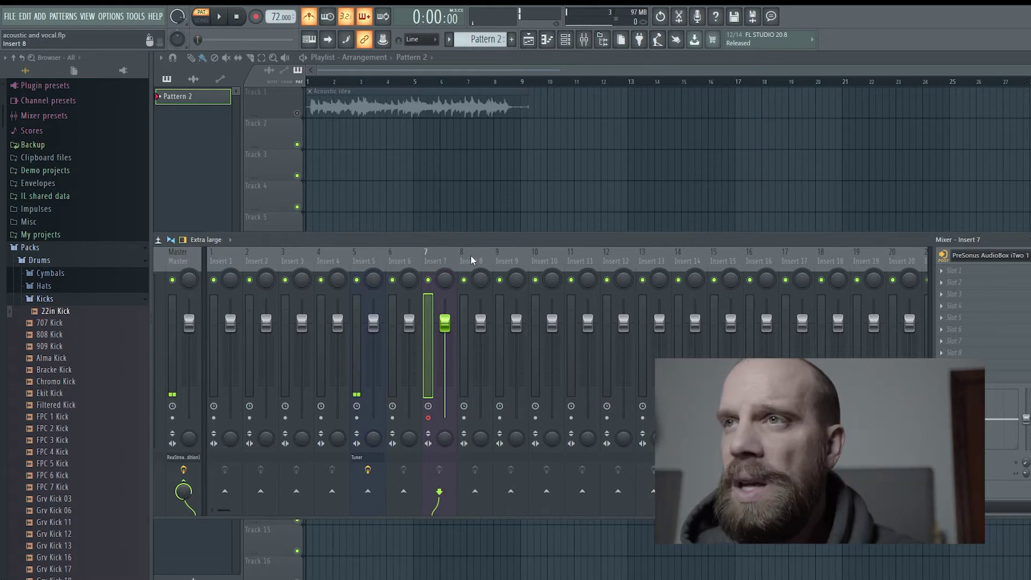
double_click(445, 262)
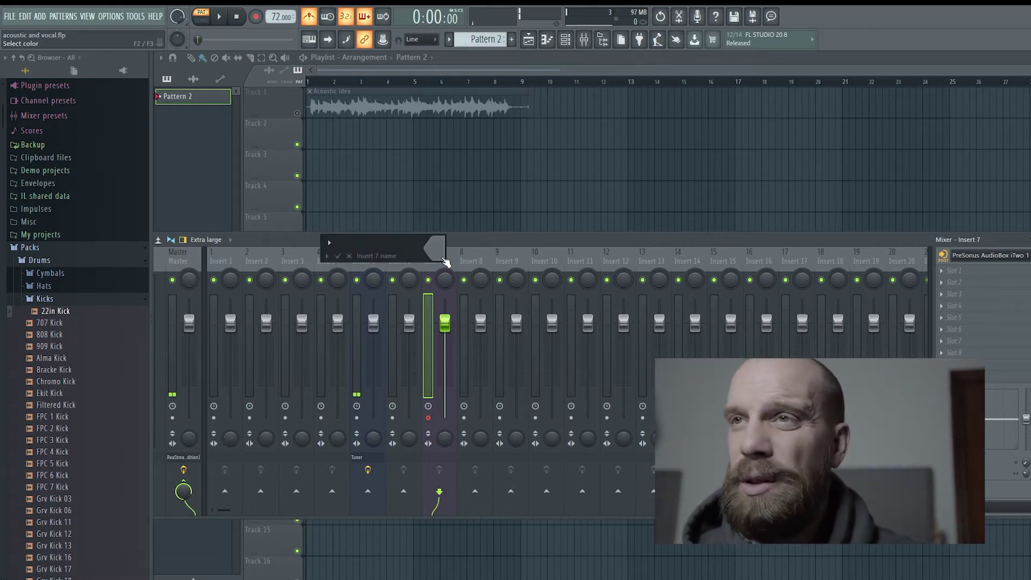
Name Insert 7 'Vocal' and Insert 8 'Guitar', feeding Guitar from PreSonus AudioBox iTwo 2.
text(Vocal)
key(Return)
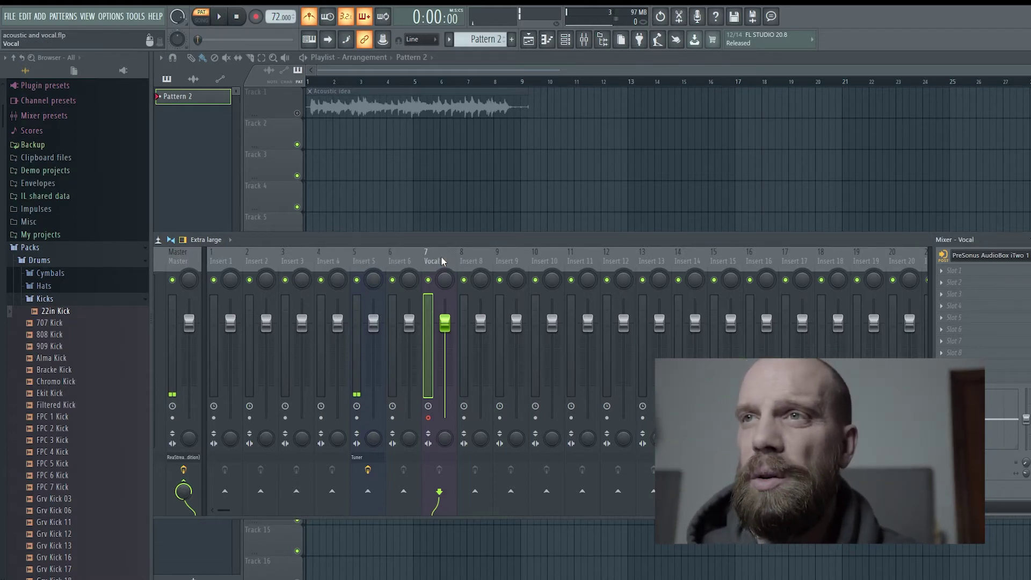
click(481, 258)
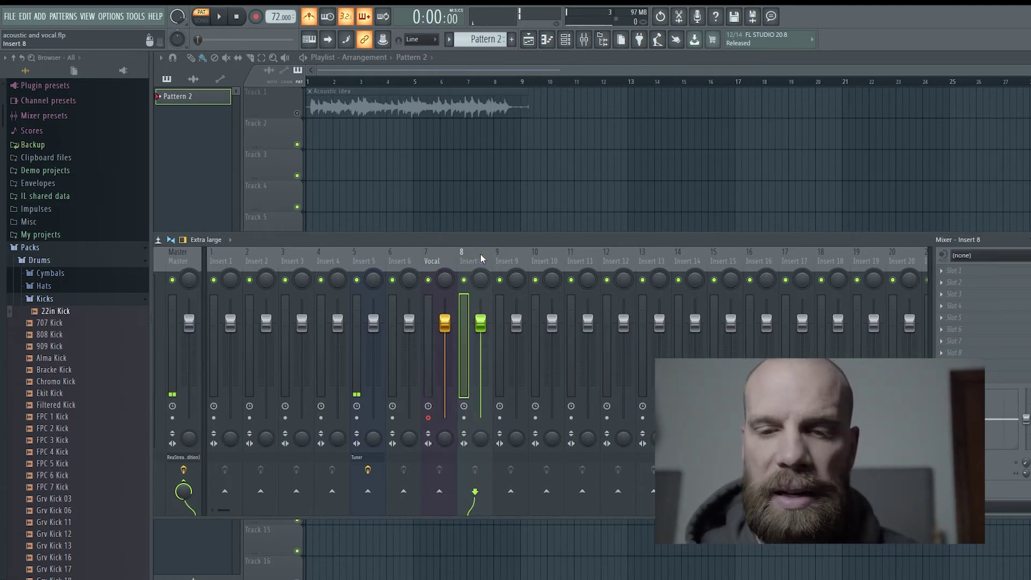
double_click(481, 259)
text(Guitar)
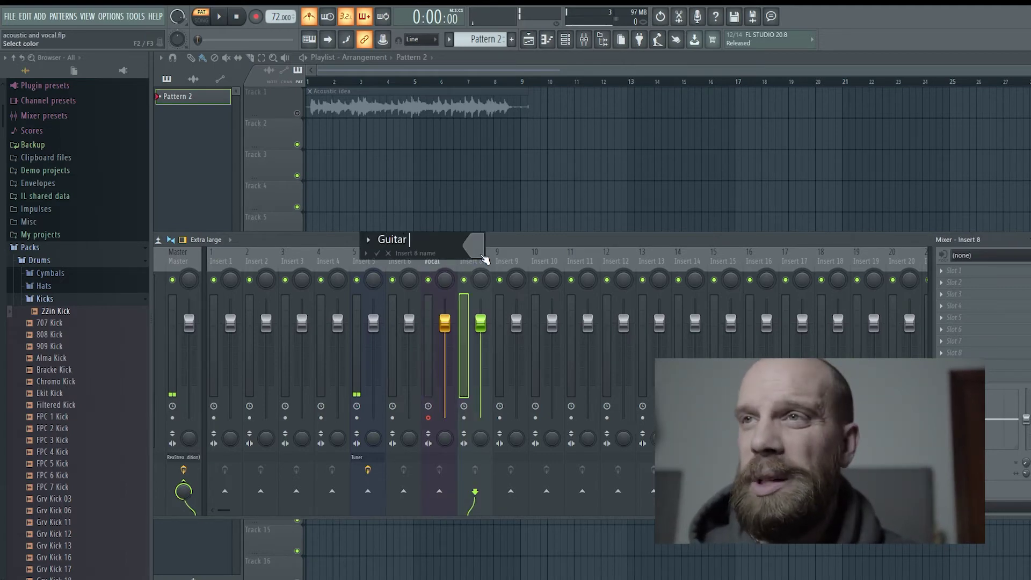
key(Return)
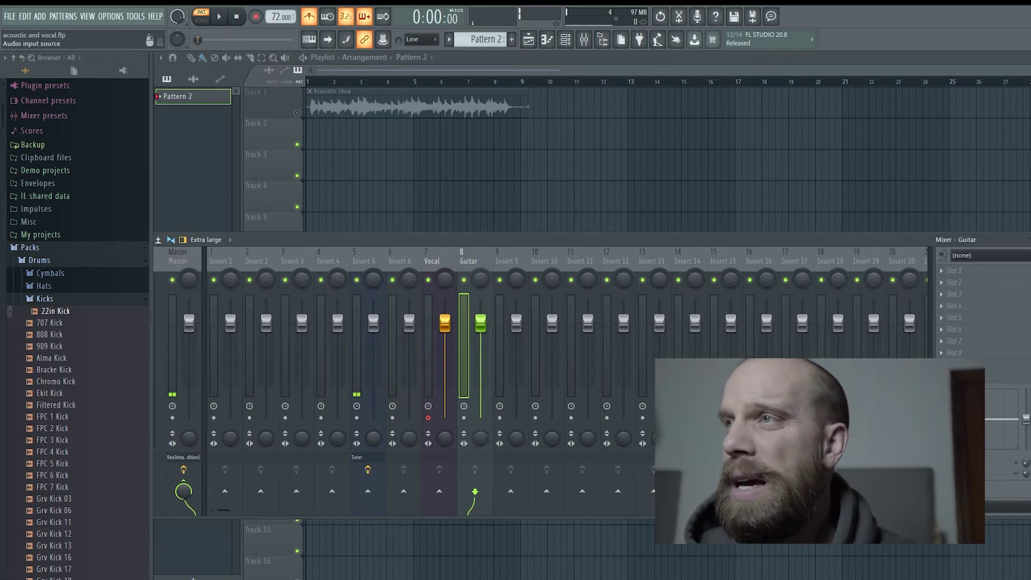
click(967, 255)
click(915, 299)
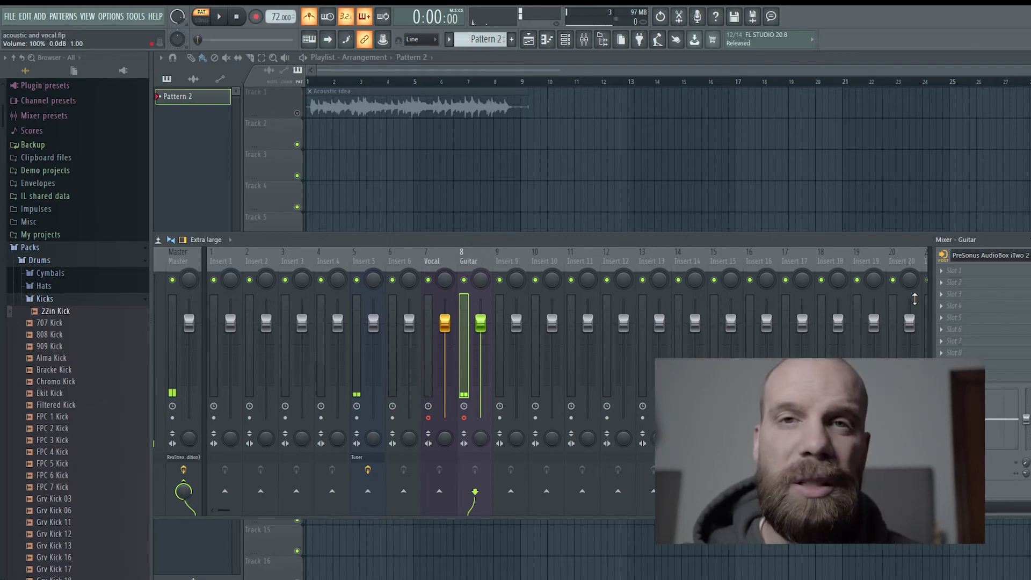
In Project settings, set the data folder to D:\songs\YT\acoustic vocal and save the project there.
key(F10)
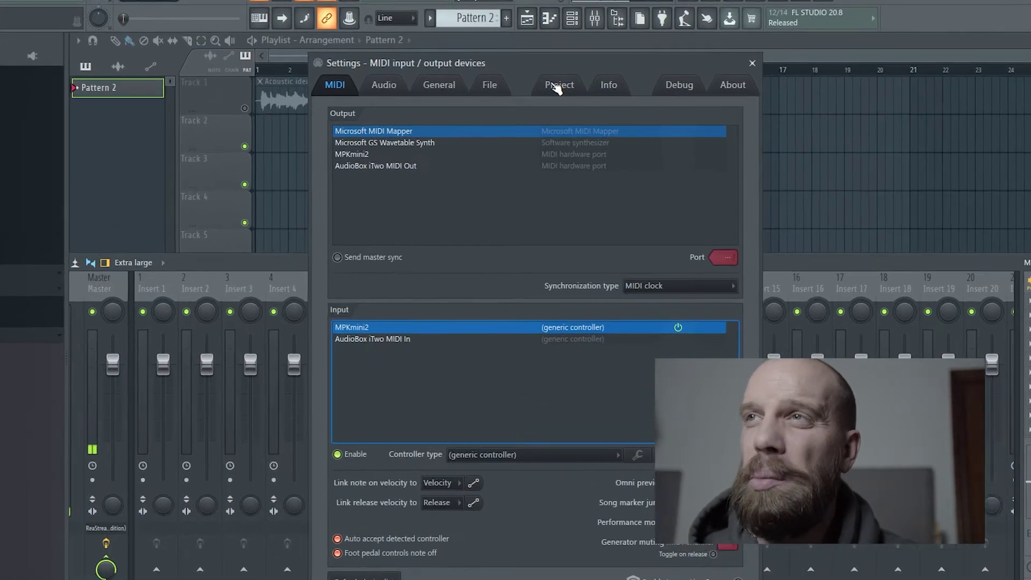
click(555, 94)
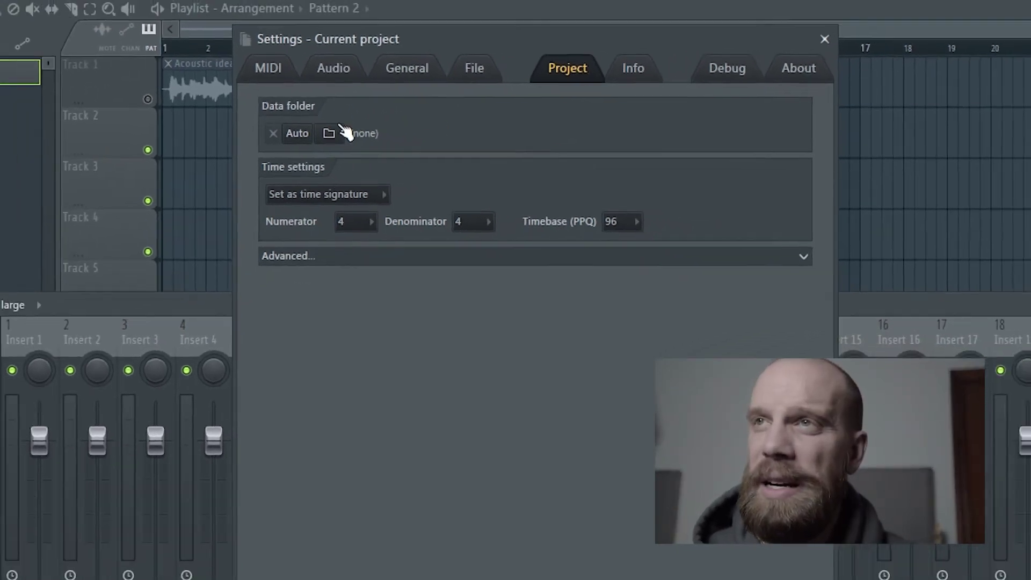
click(275, 133)
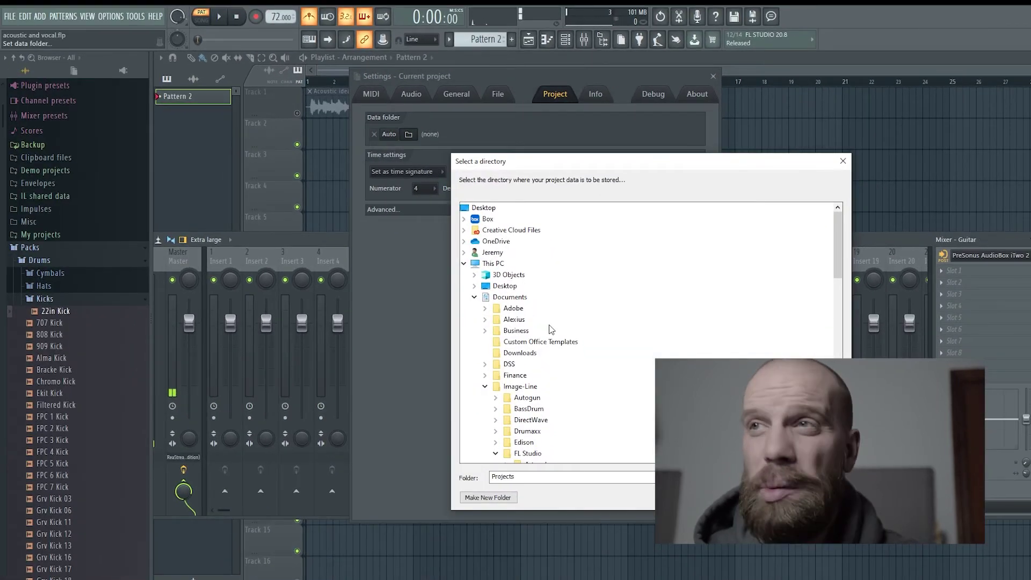
scroll(540, 321, down, 5)
scroll(540, 314, up, 8)
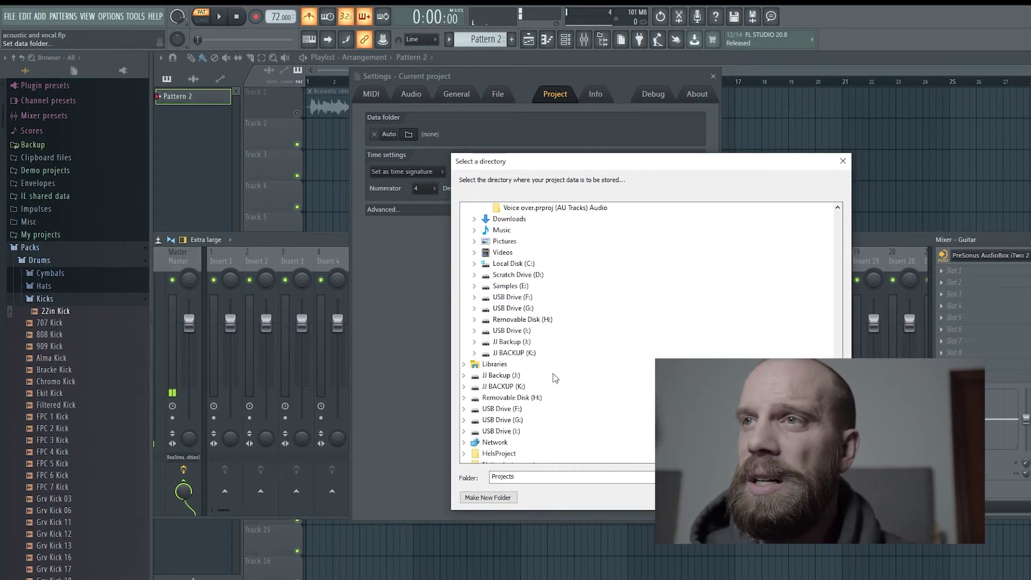
click(474, 274)
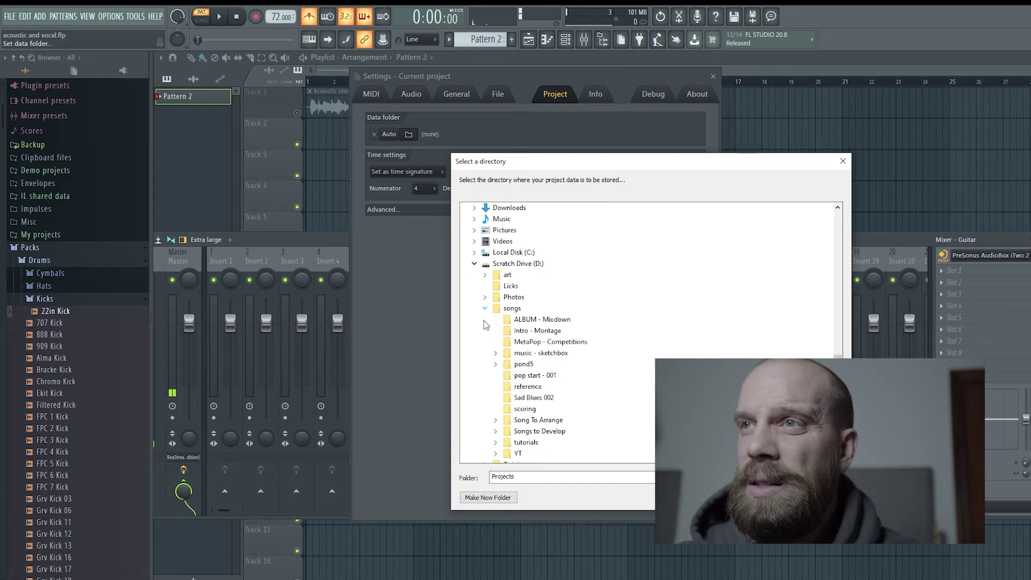
scroll(495, 321, down, 3)
click(495, 320)
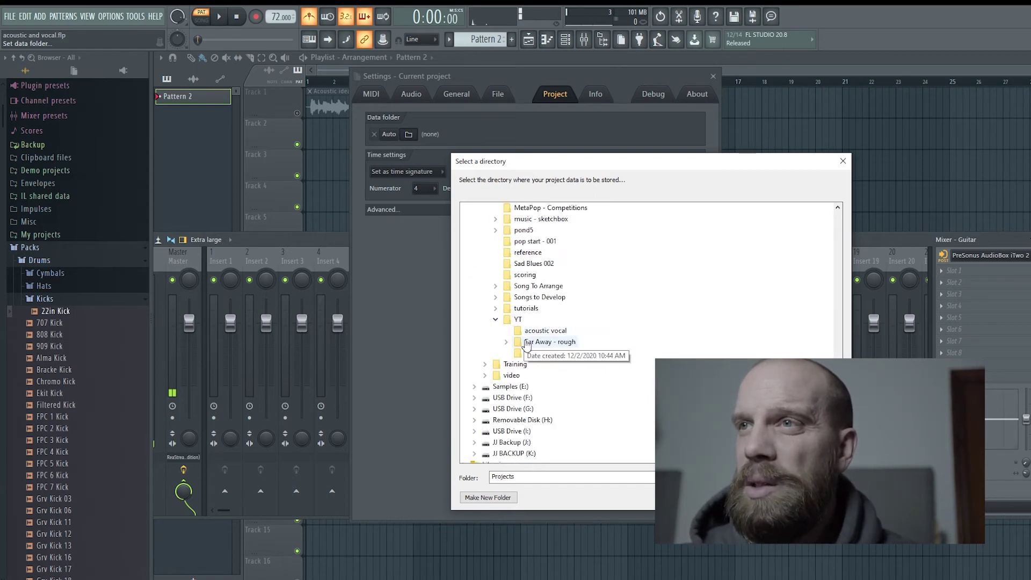
click(541, 331)
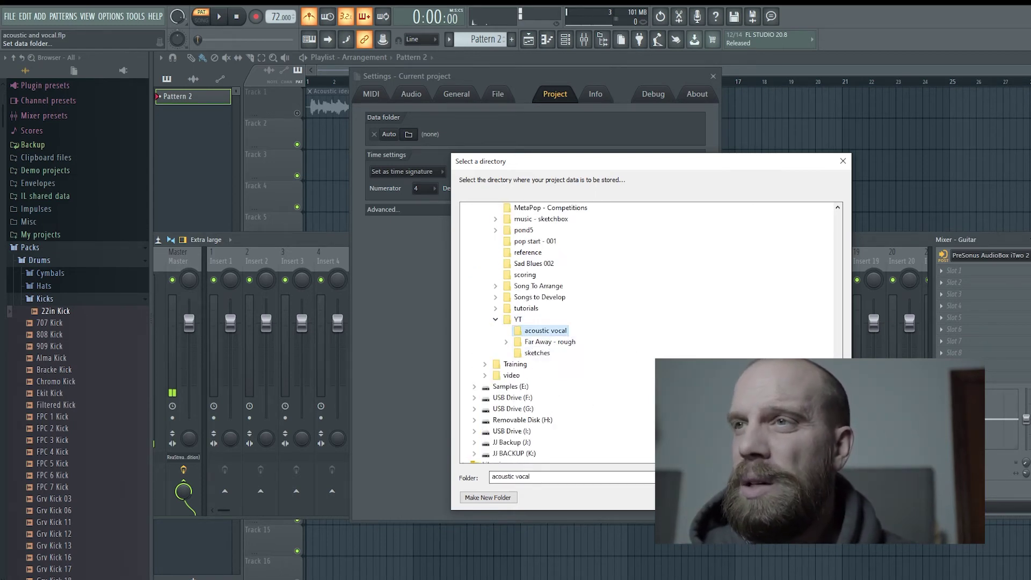
click(775, 497)
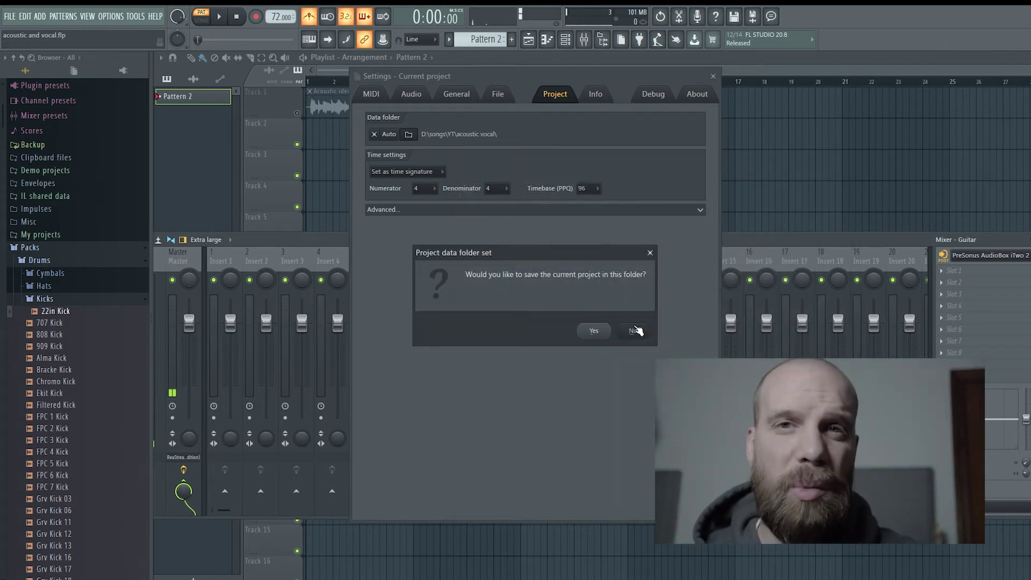
click(592, 332)
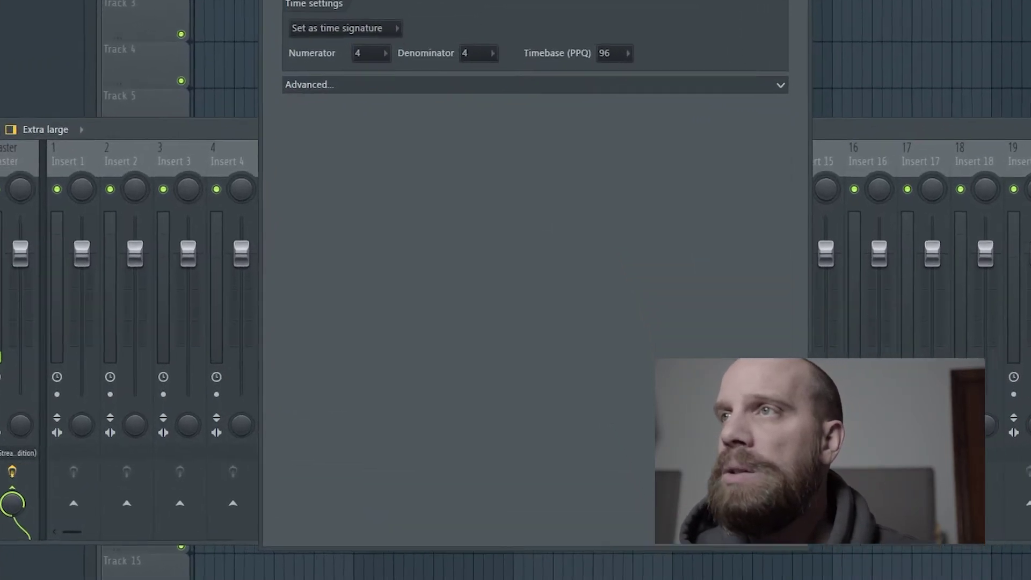
Arm the Vocal insert to record into a file named 'Vocal Scratch'.
key(Escape)
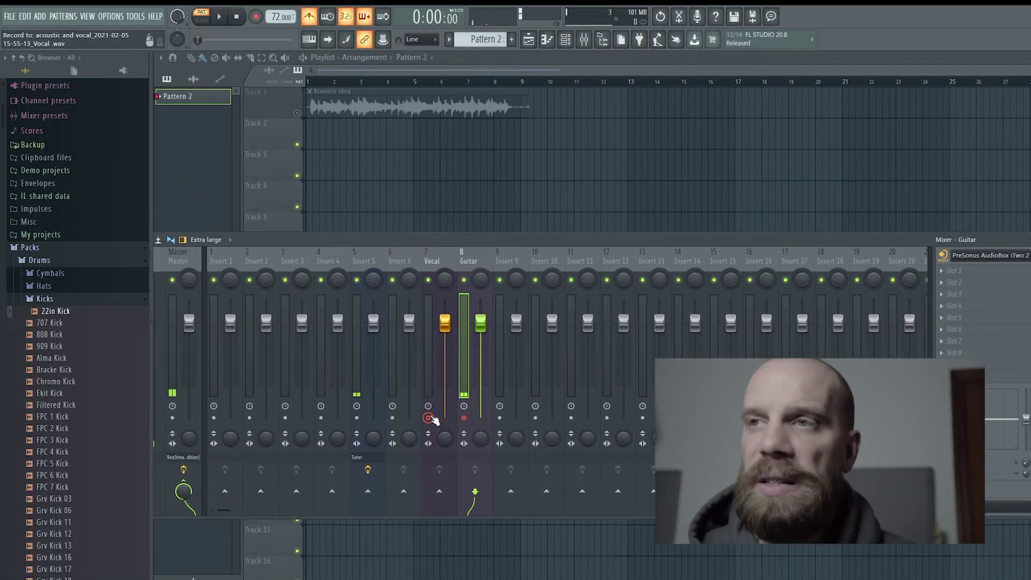
right_click(429, 417)
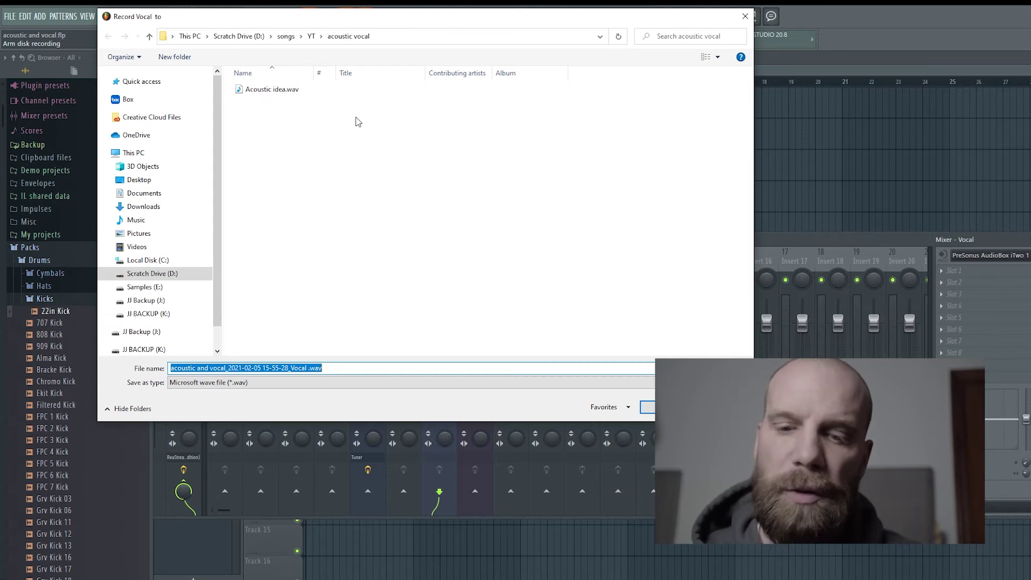
text(Vocal SCrta)
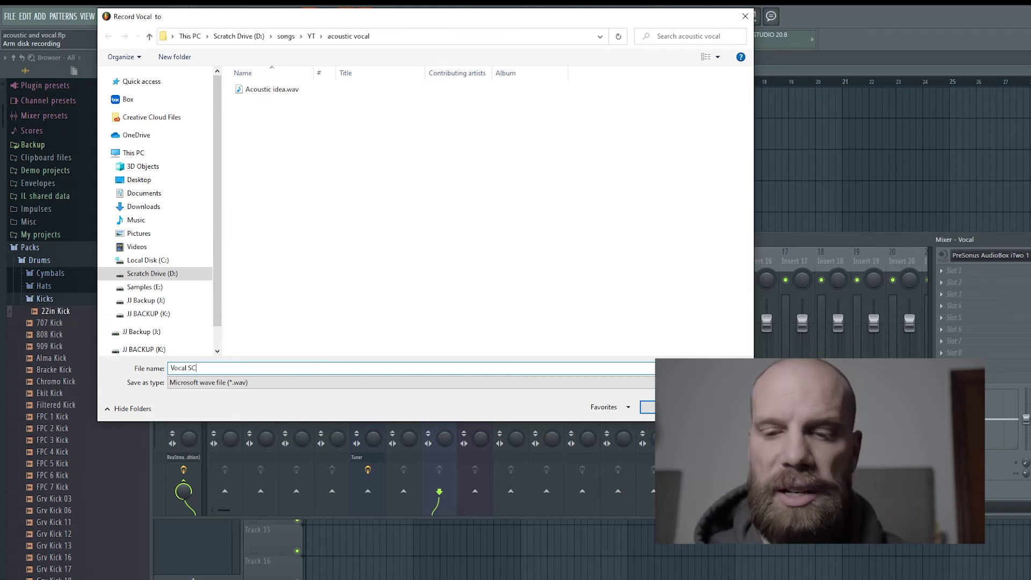
key(BackSpace)
key(BackSpace)
key(BackSpace)
key(BackSpace)
text(cr)
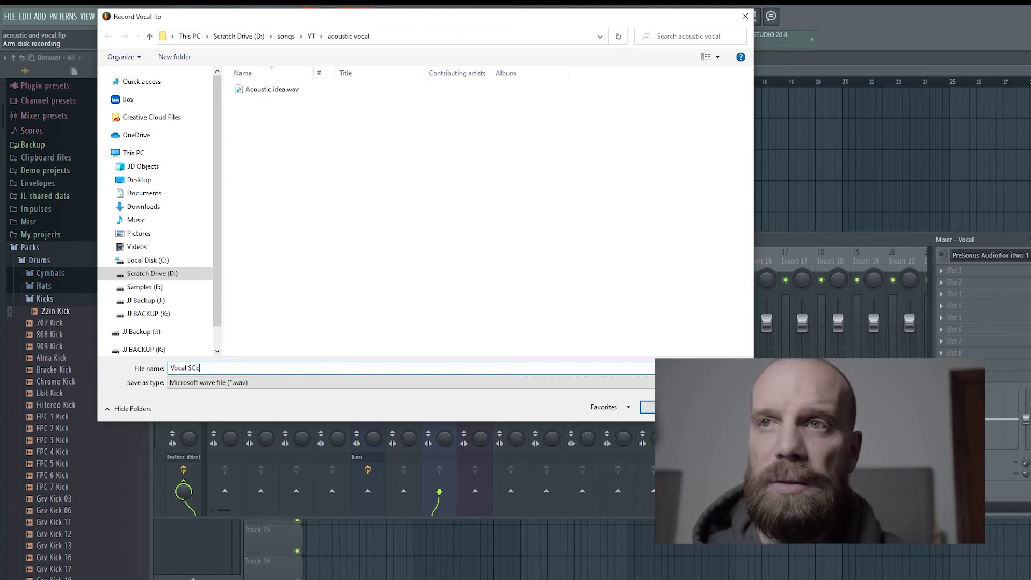
text(atch)
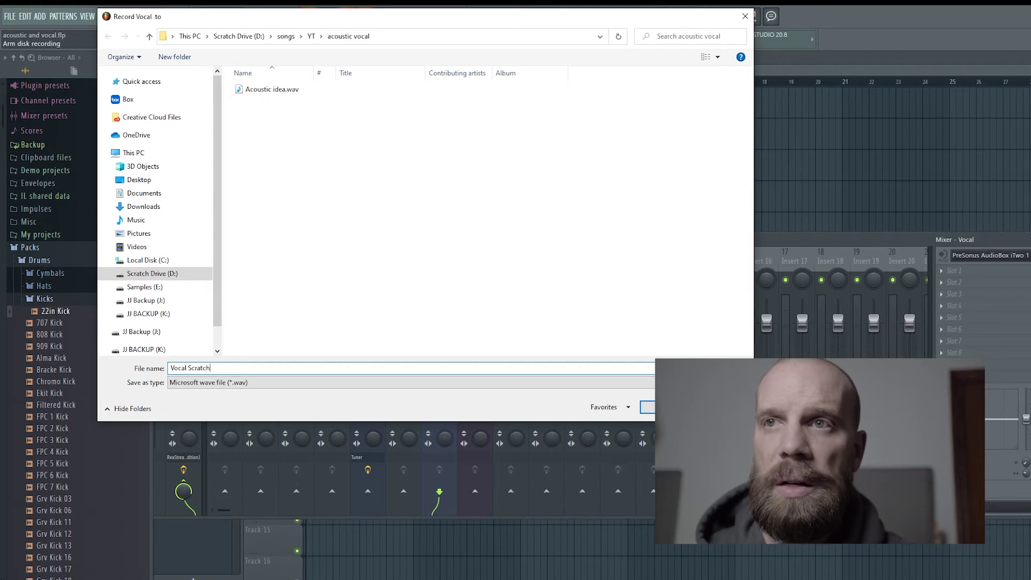
key(Return)
Arm the Guitar insert to record into a file named 'Guitar Scratch'.
click(464, 419)
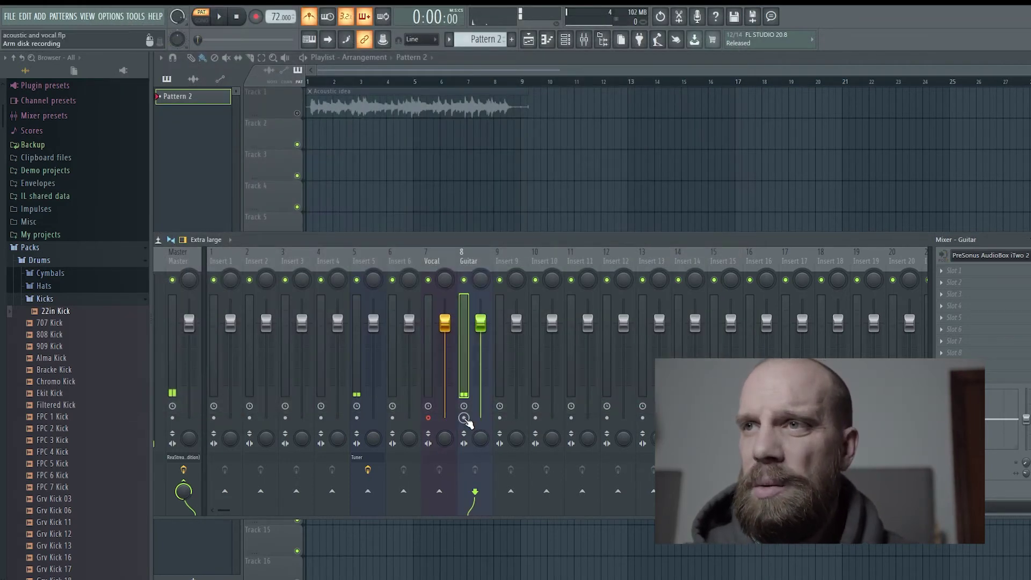
click(463, 418)
text(Guitgar)
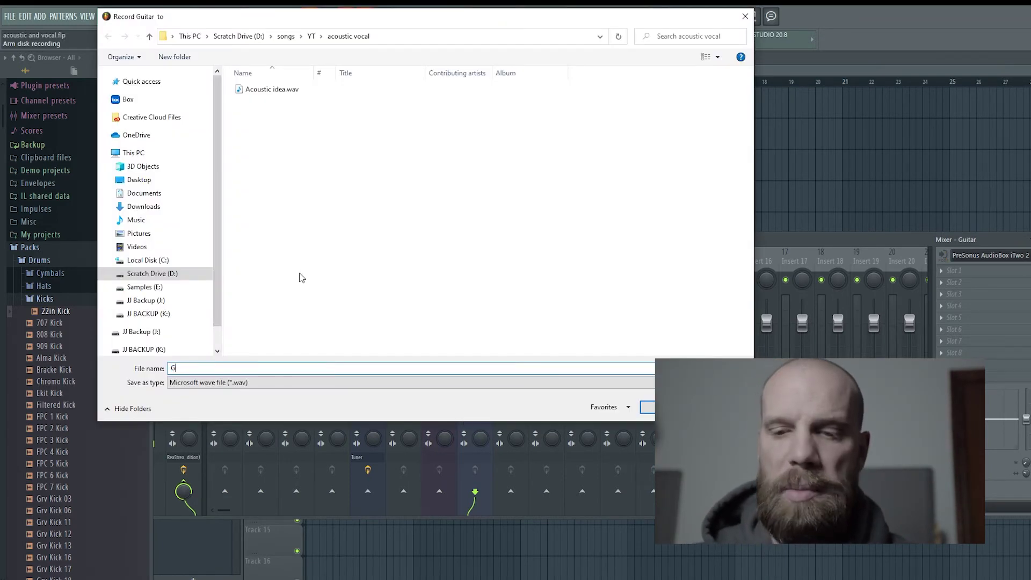
key(BackSpace)
key(BackSpace)
key(BackSpace)
text(ar SCrat)
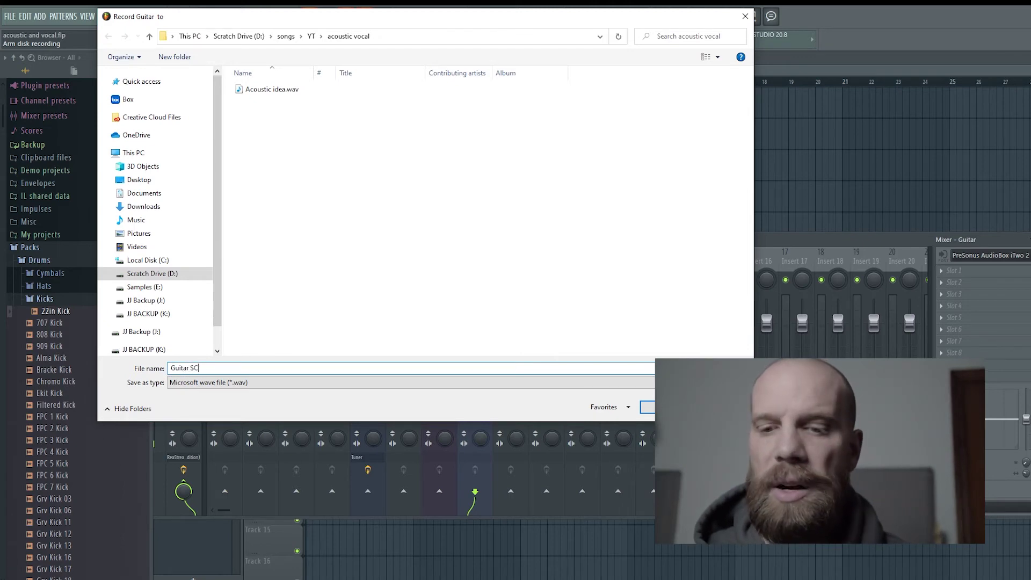
key(BackSpace)
key(BackSpace)
key(BackSpace)
key(BackSpace)
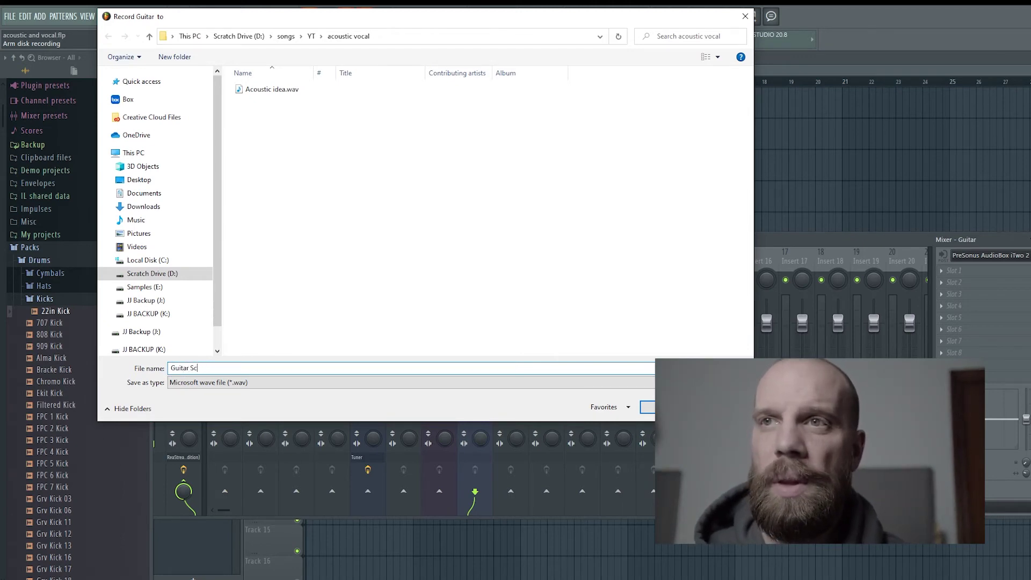
text(cratch)
key(Return)
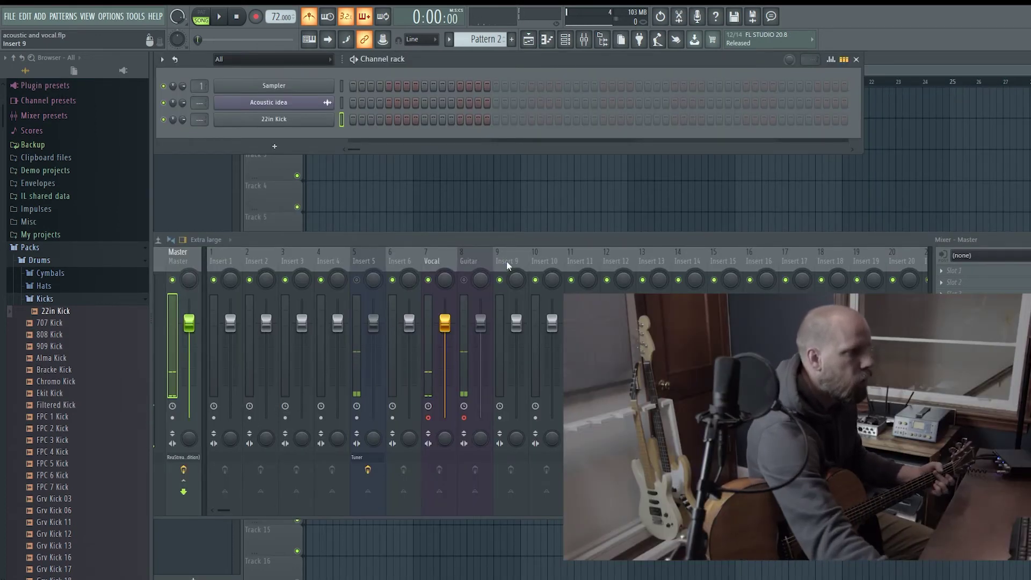
click(471, 285)
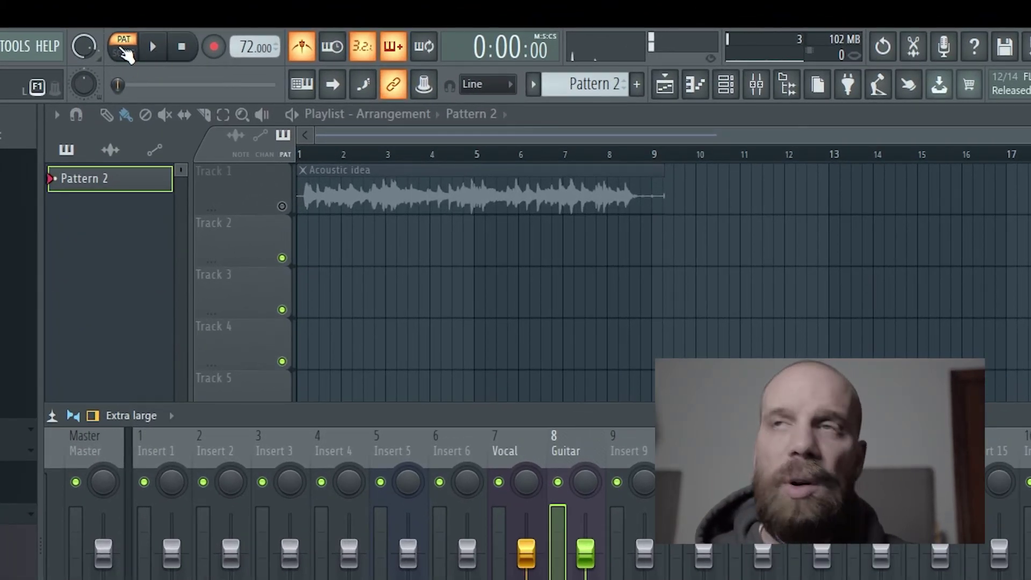
Switch the PAT/SONG toggle to SONG and review the recording options.
click(124, 59)
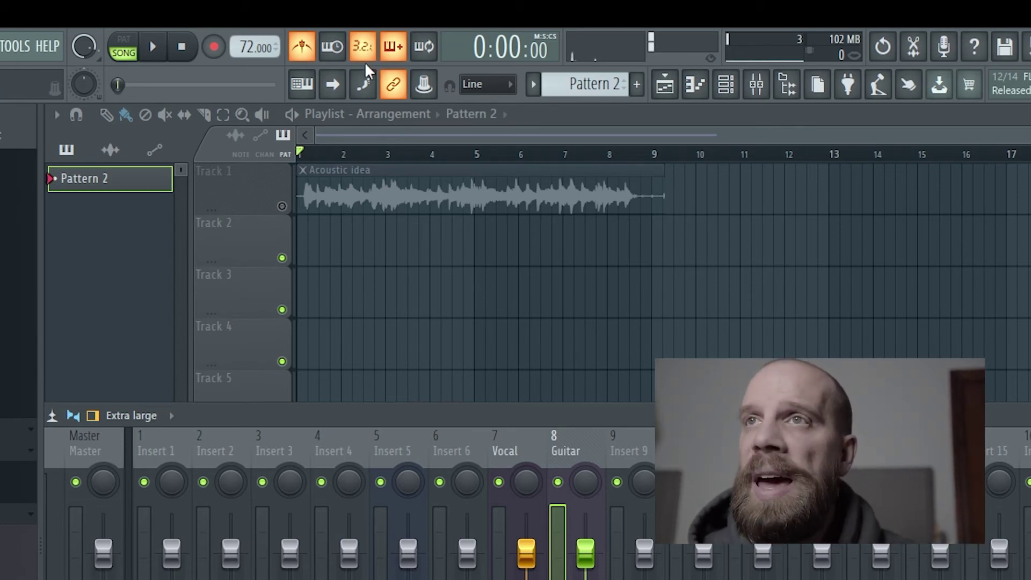
right_click(212, 51)
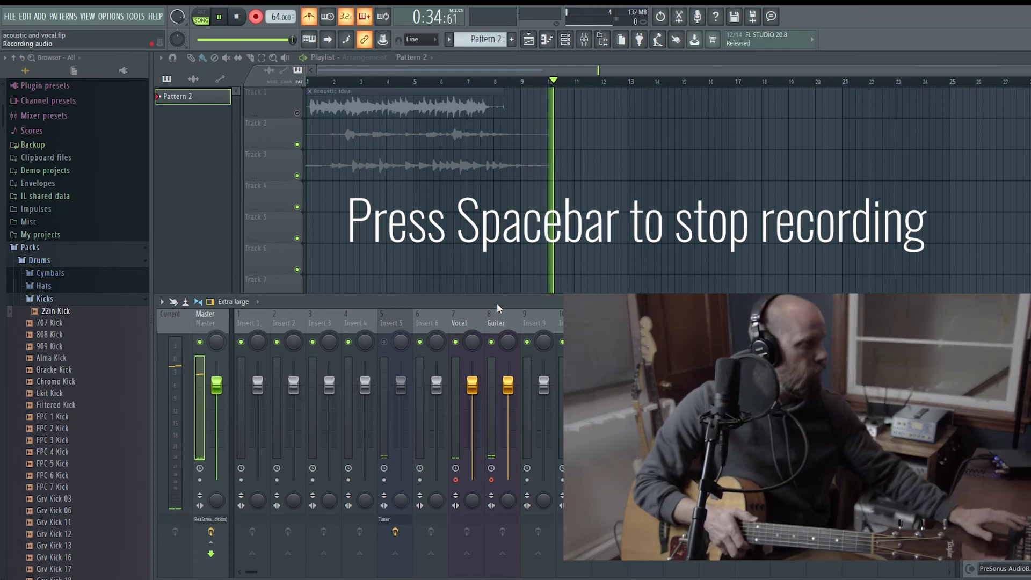
Stop recording, keeping the Vocal Scratch and Guitar Scratch takes reaching about bar 10.
key(space)
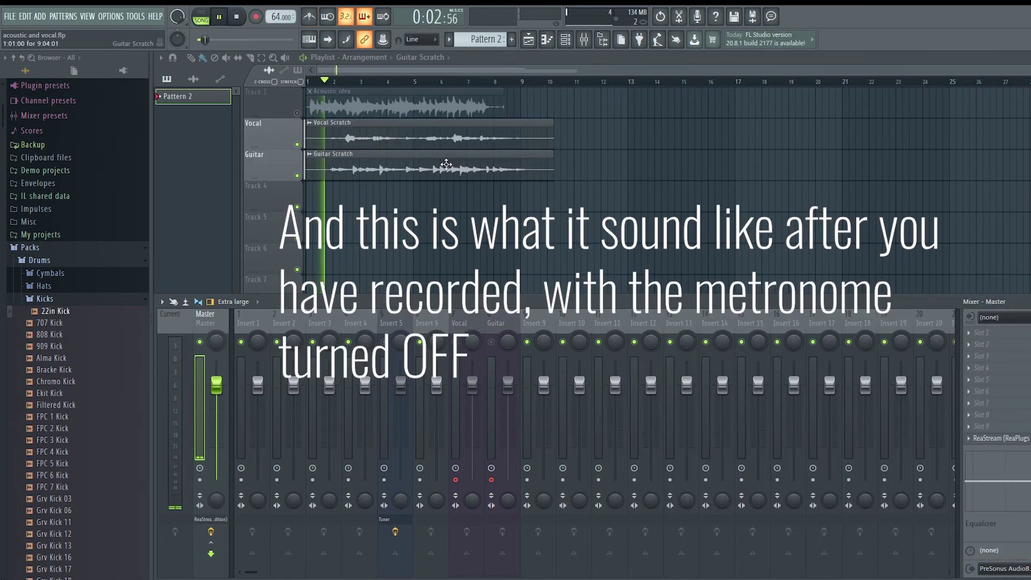